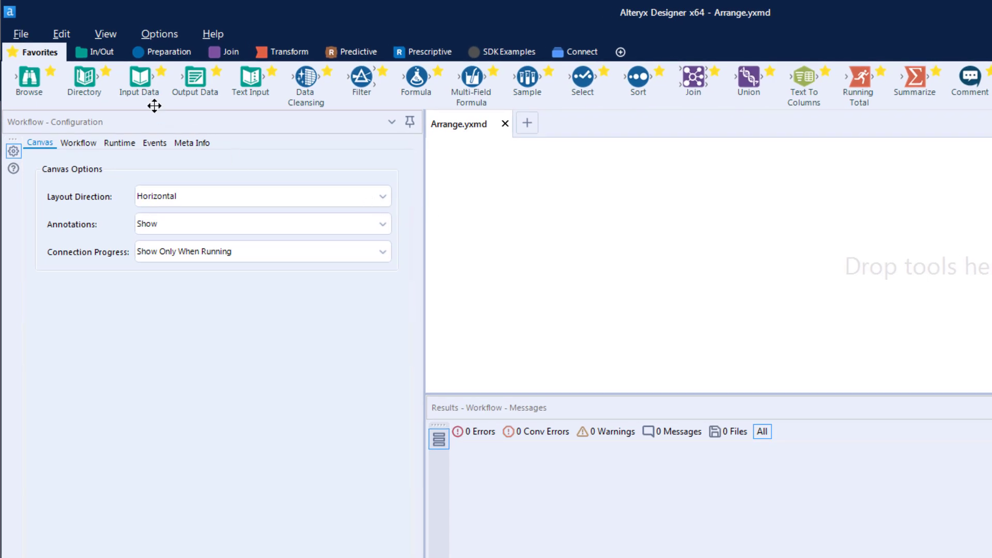
Place an Input Data tool on the canvas and connect it to the recent sample file TutorialData.yxdb
drag(139, 91, 542, 184)
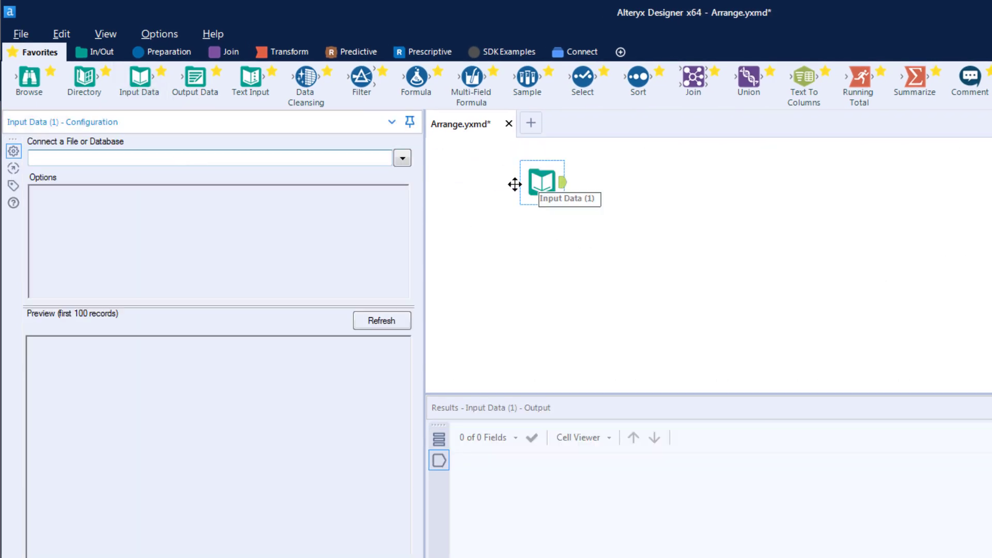
click(402, 158)
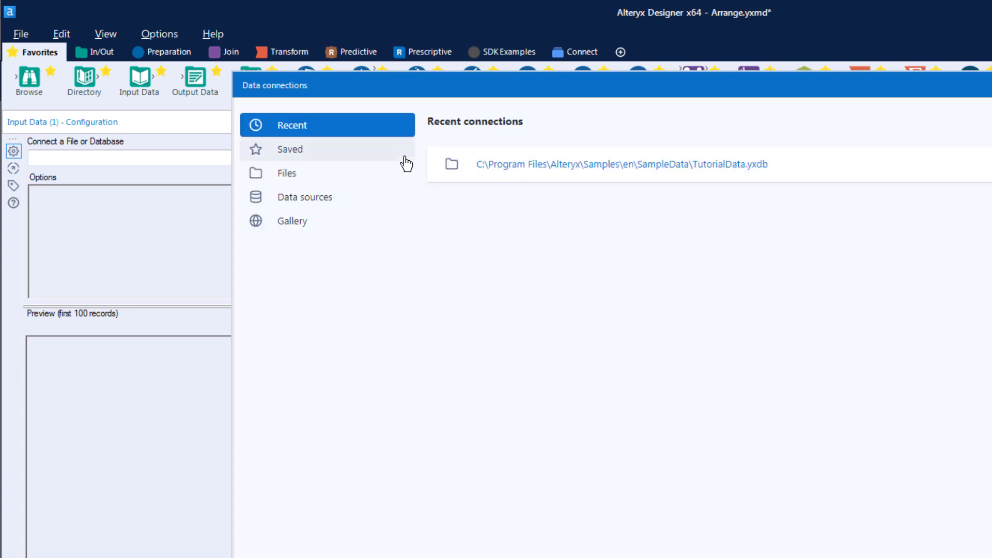
click(608, 166)
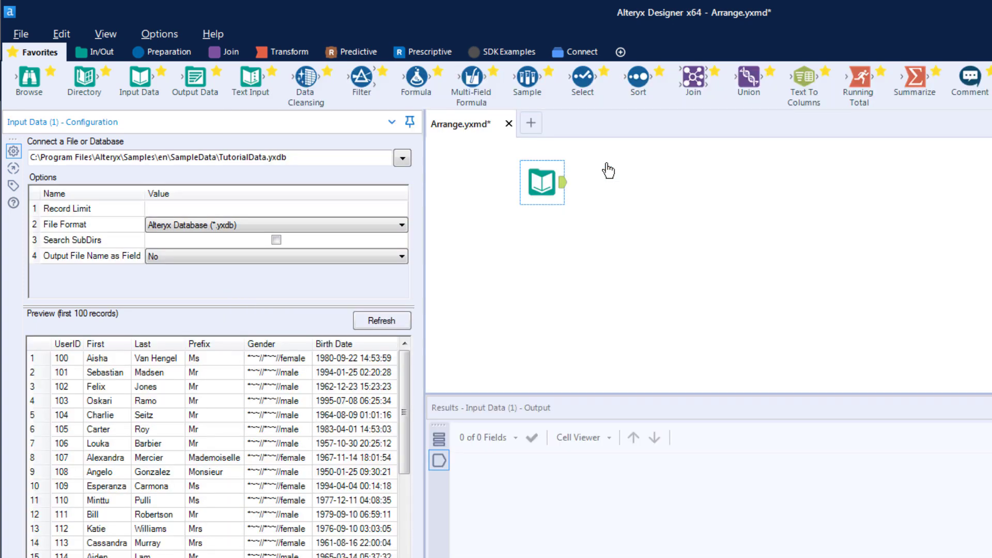
Widen the configuration area and examine all the columns in the input data preview
drag(423, 372, 549, 374)
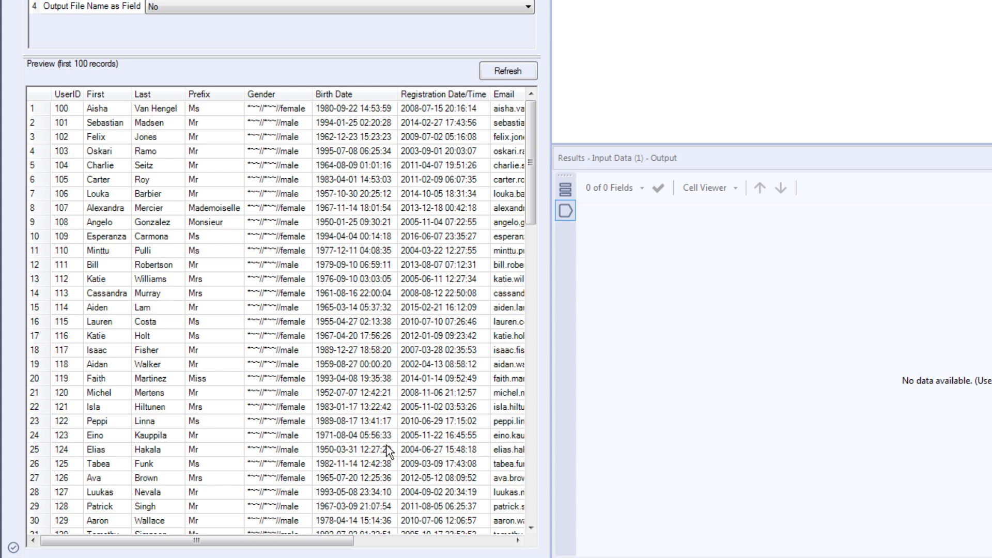
drag(358, 547, 506, 548)
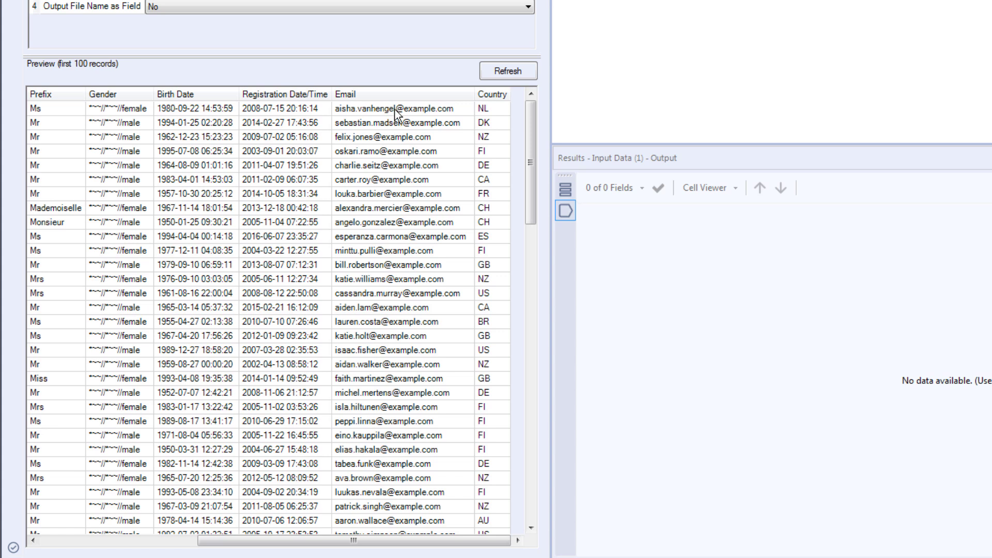
drag(390, 547, 212, 546)
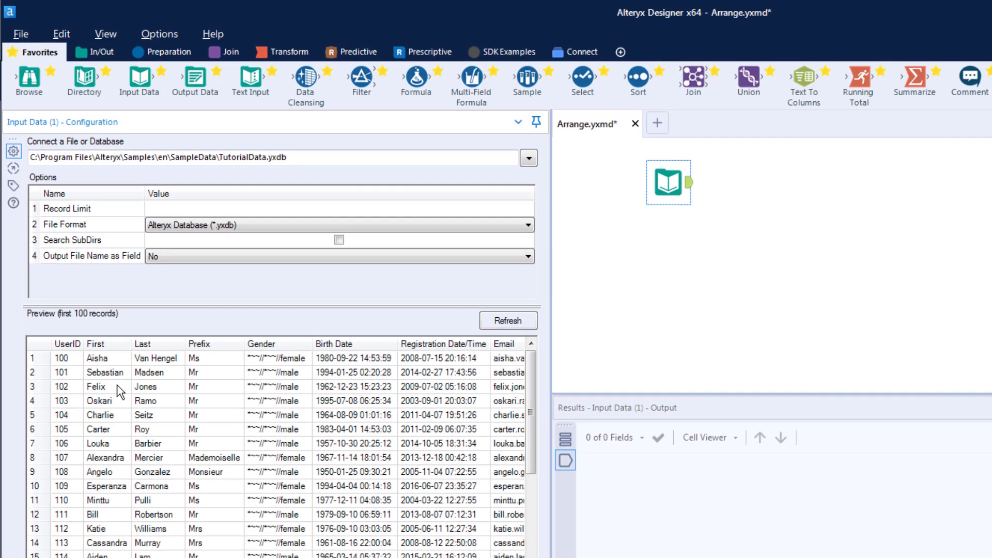
Attach an Arrange tool to the output of the Input Data tool and set UserID as its key field
click(281, 53)
drag(30, 78, 763, 183)
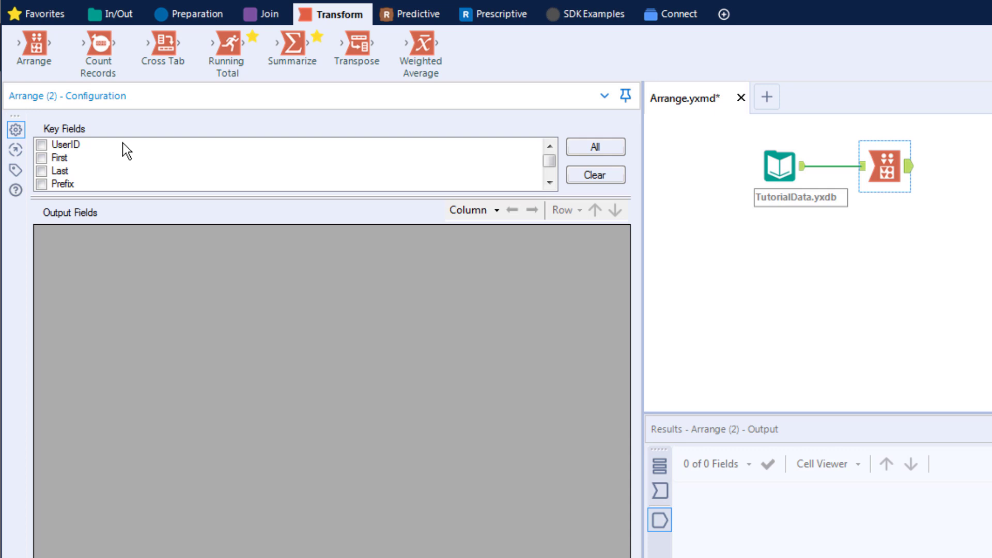
click(44, 145)
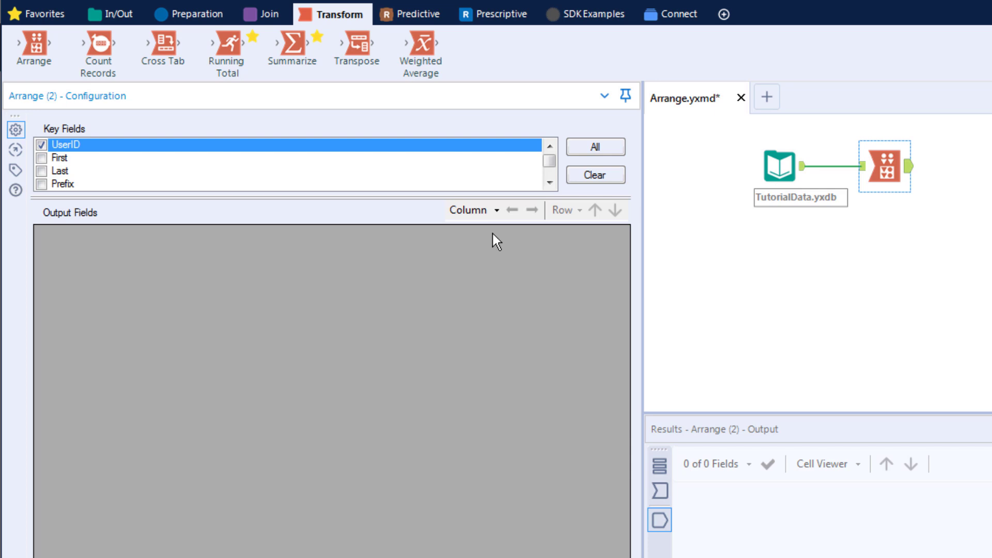
Add an output column FN-DOB-Email with Add New Description, containing the fields First, Birth Date and Email
click(494, 210)
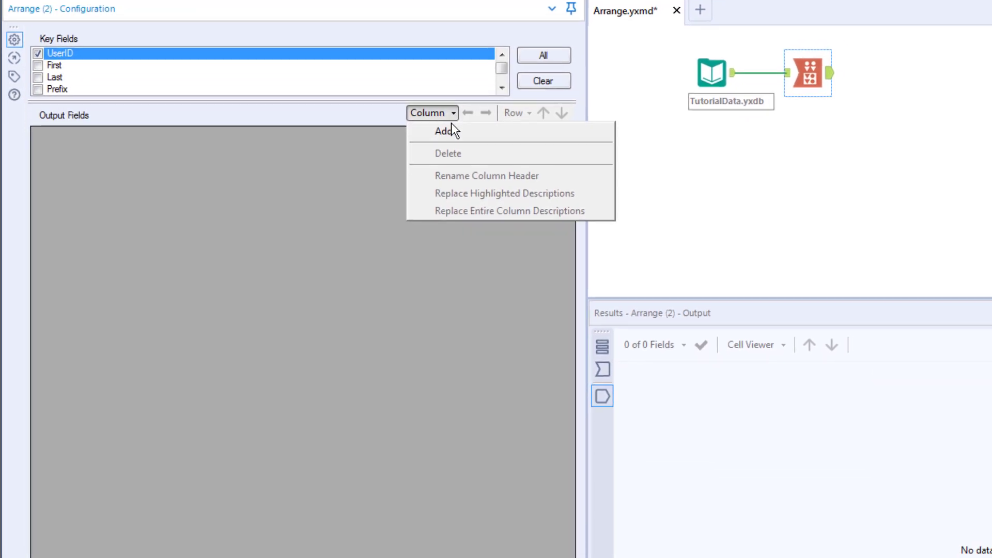
click(450, 130)
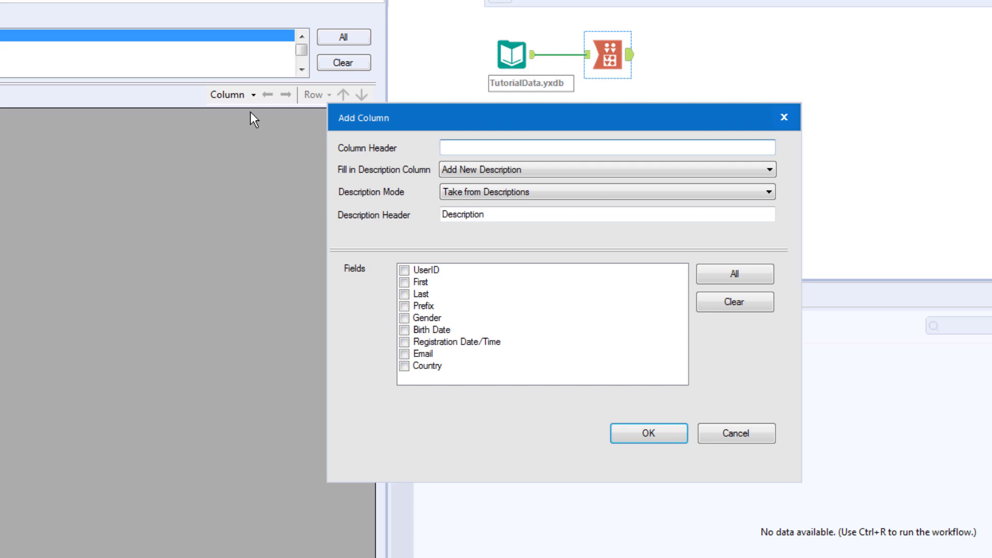
text(FN-DOB-Email)
click(609, 169)
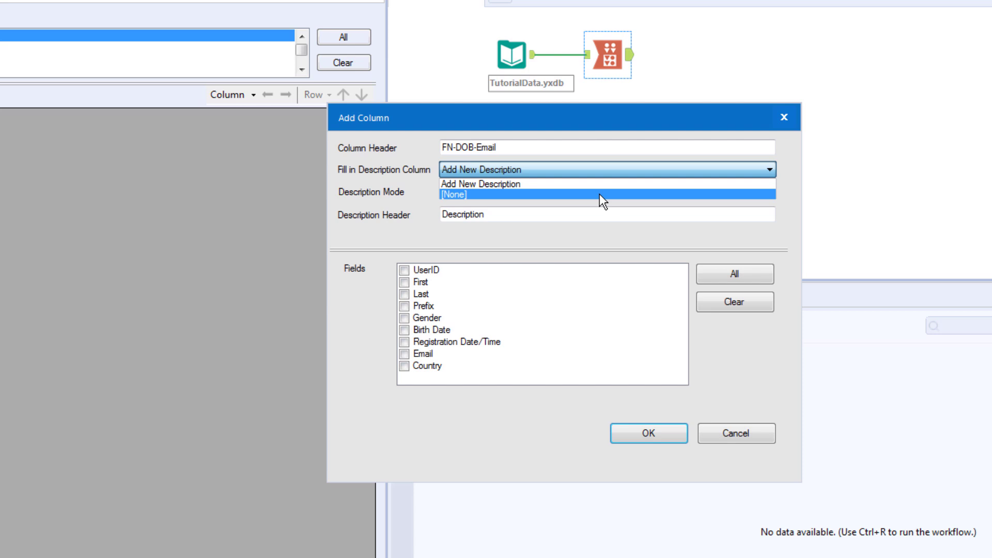
click(597, 184)
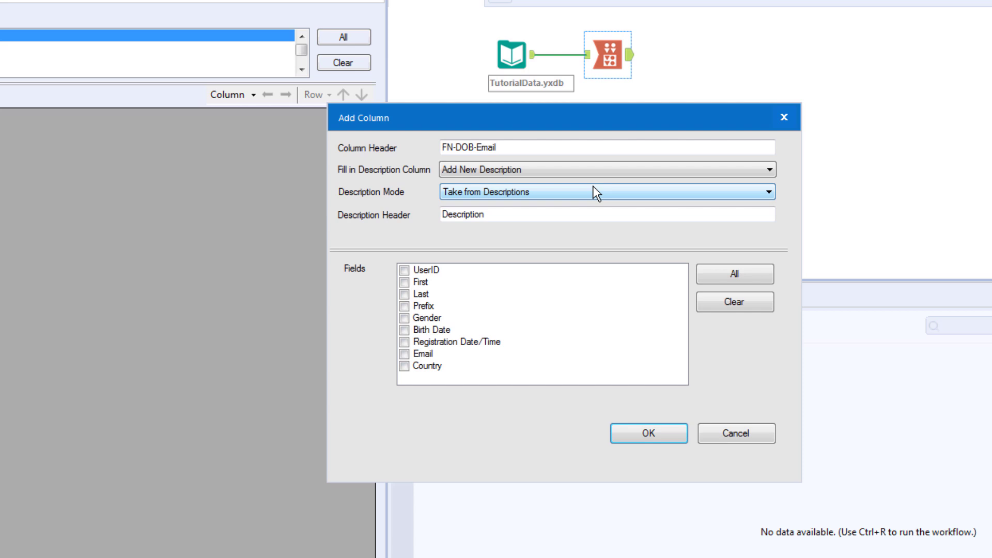
click(406, 285)
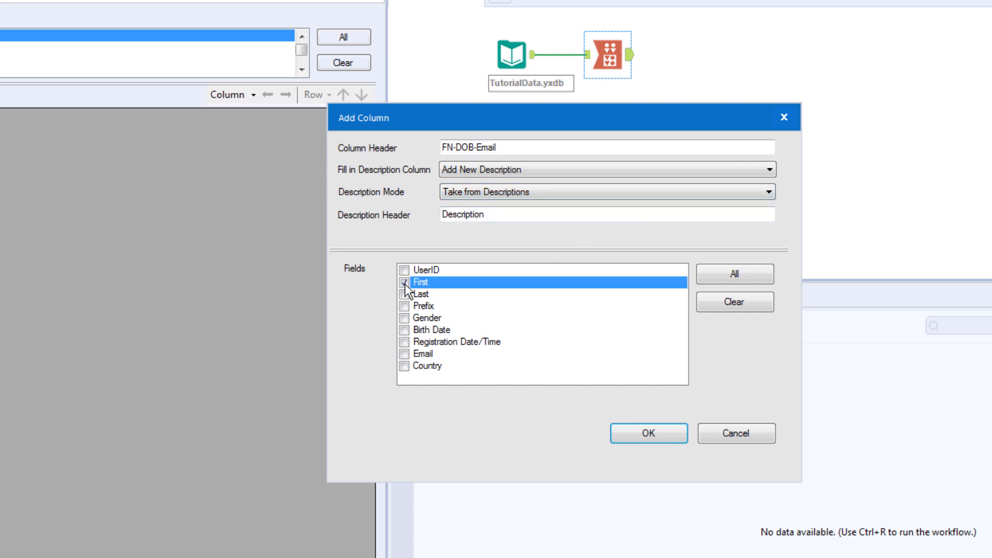
click(406, 333)
click(405, 356)
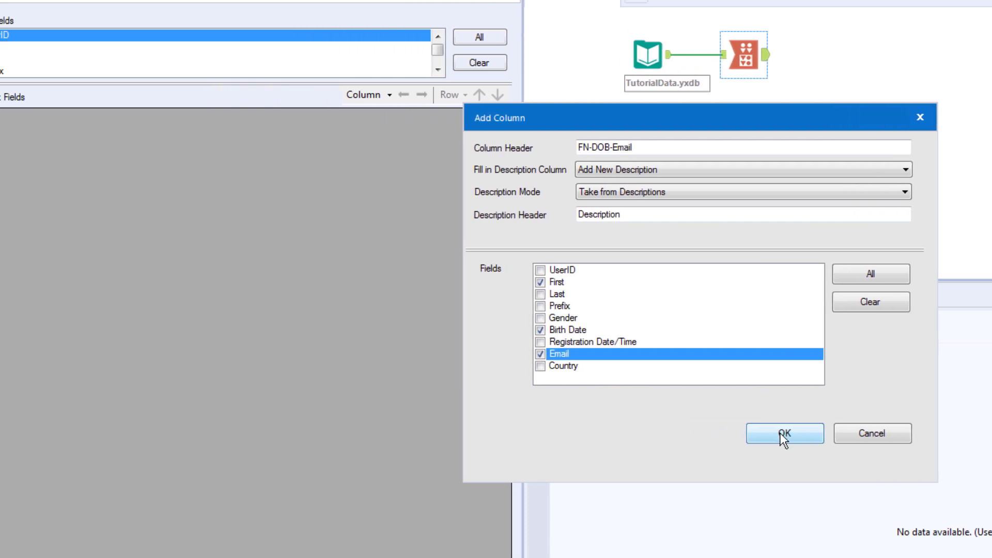
click(648, 434)
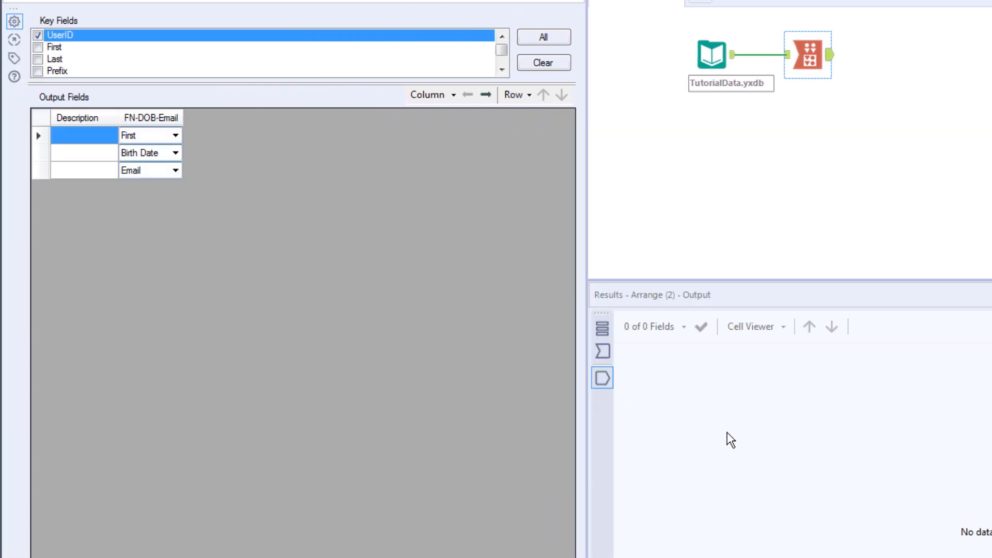
Check the field choices offered for the First and Birth Date rows of the FN-DOB-Email column
click(176, 133)
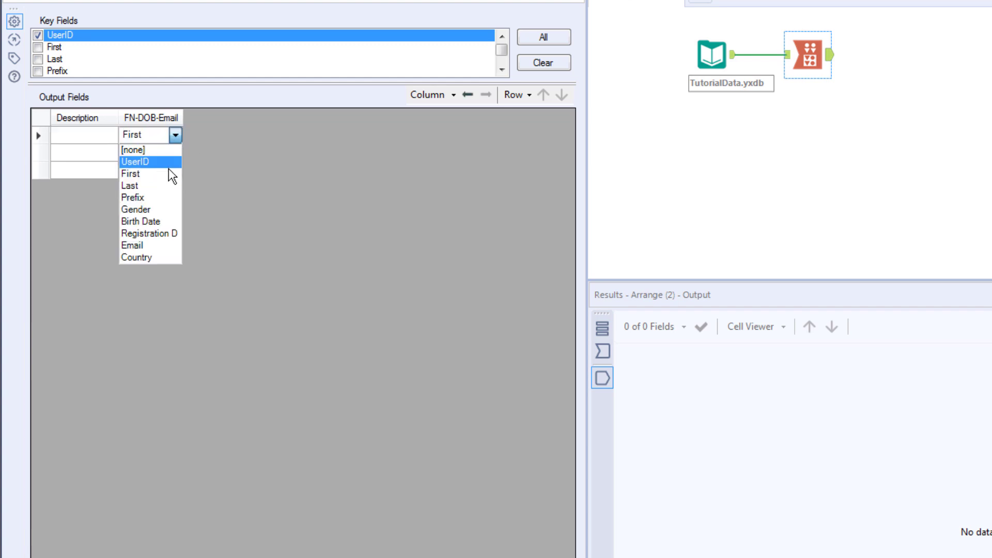
click(193, 203)
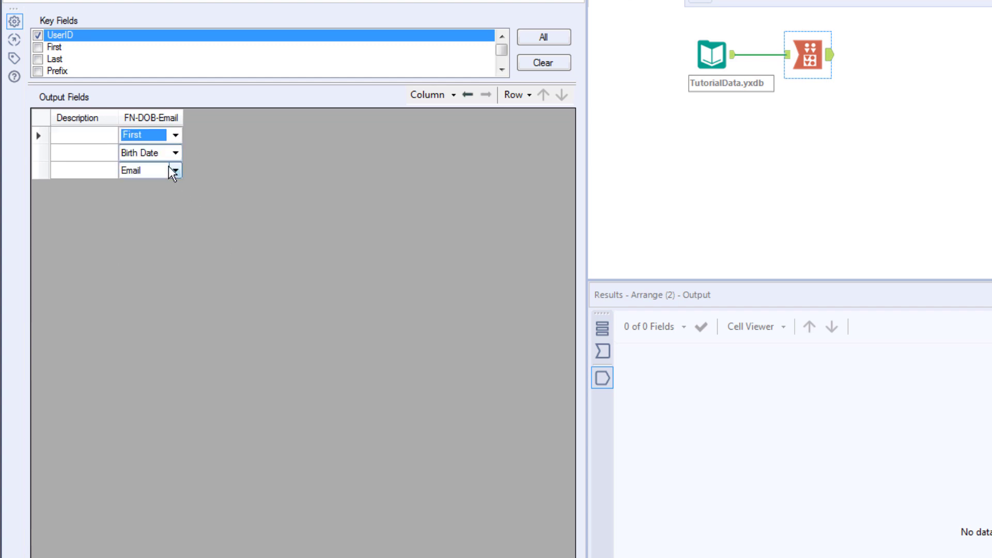
click(173, 153)
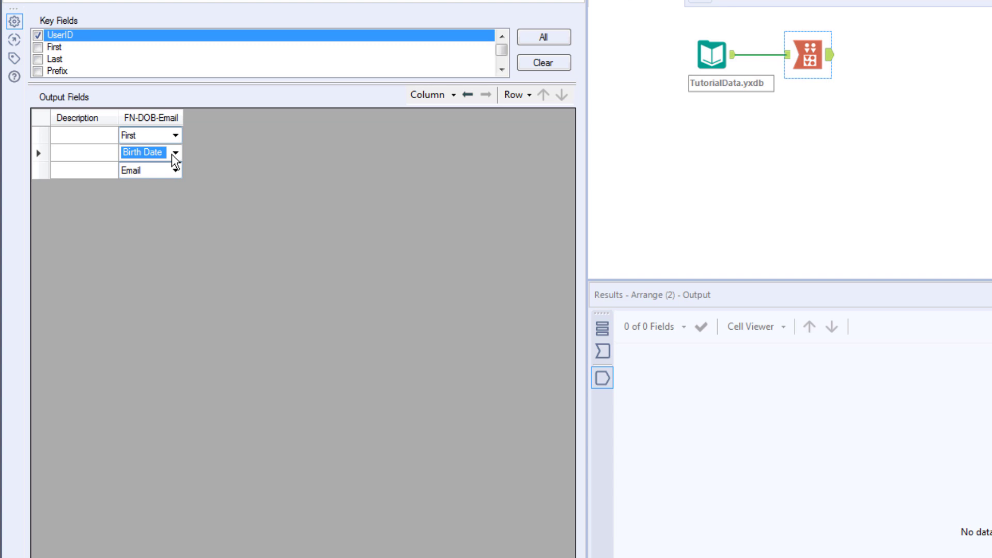
click(232, 272)
Run the workflow to produce the arranged output, and dismiss the completion message
key(ctrl+r)
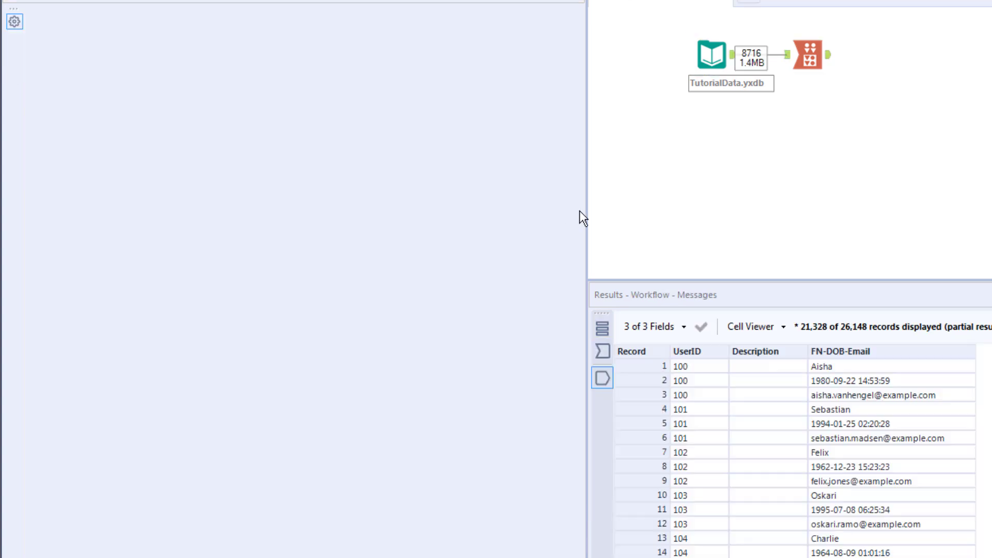
click(915, 364)
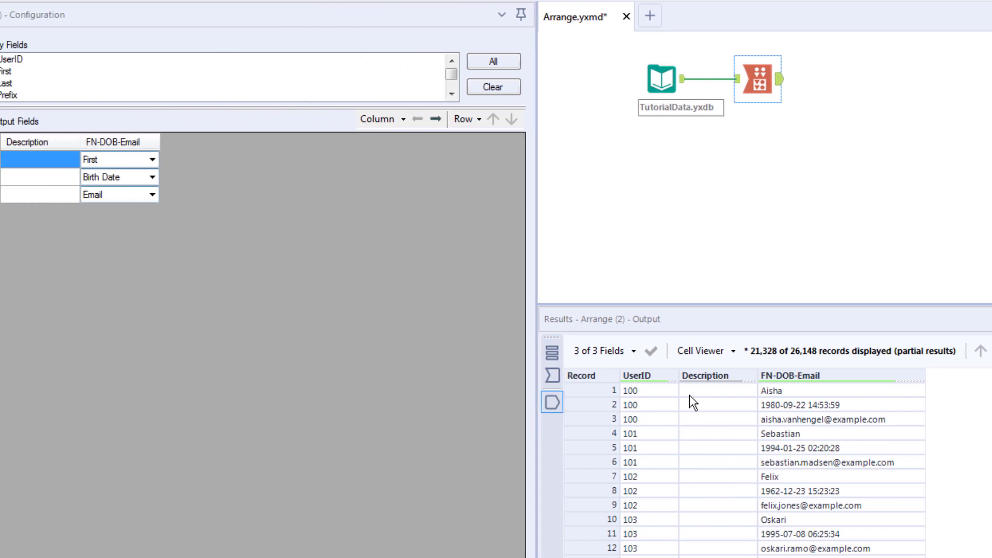
Describe the First, Birth Date and Email rows as Name, Date and Contact, and rerun the workflow
click(85, 164)
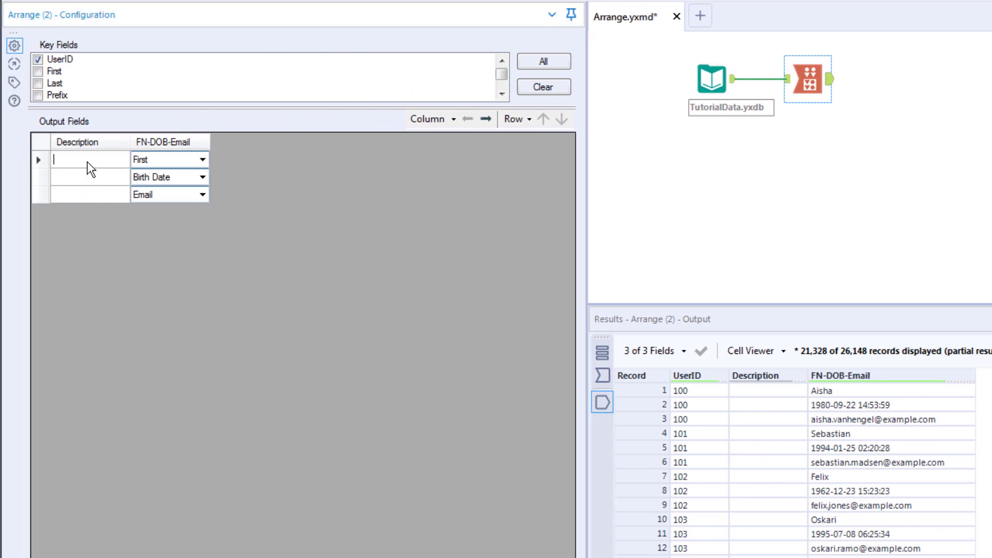
text(Name)
click(105, 173)
text(Date)
click(103, 190)
text(Contact)
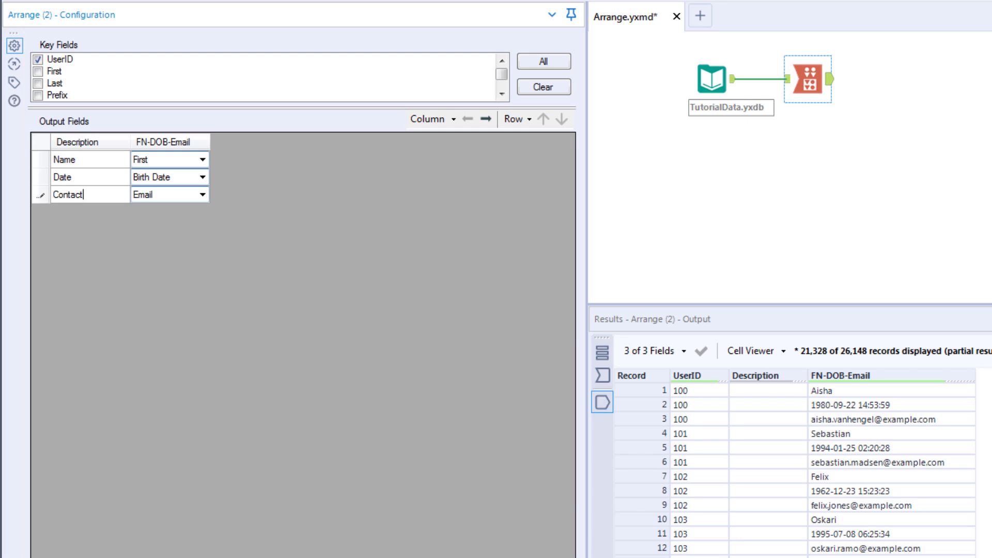
key(ctrl+r)
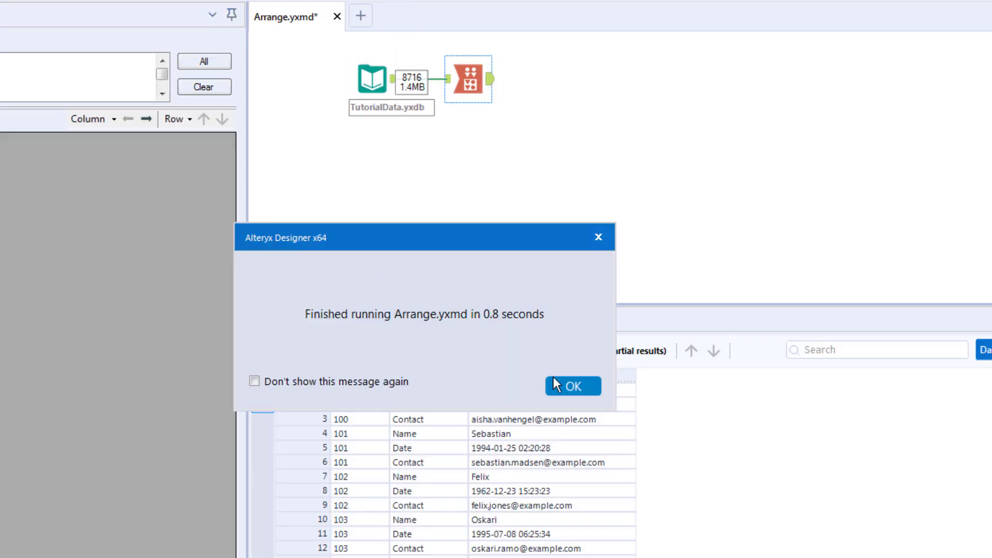
click(573, 387)
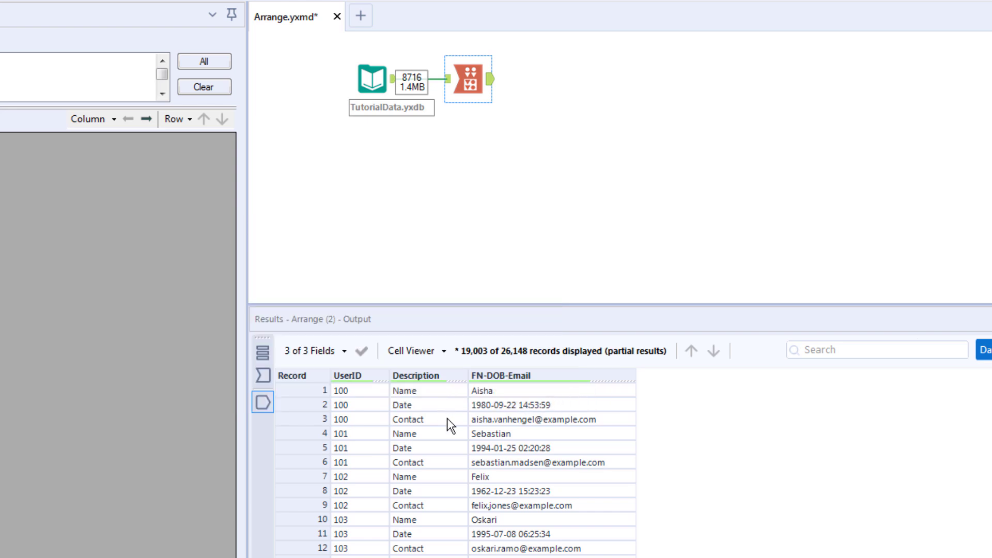
Add a second output column LN-REG using the existing Description column, with the fields Last and Registration Date/Time
click(106, 119)
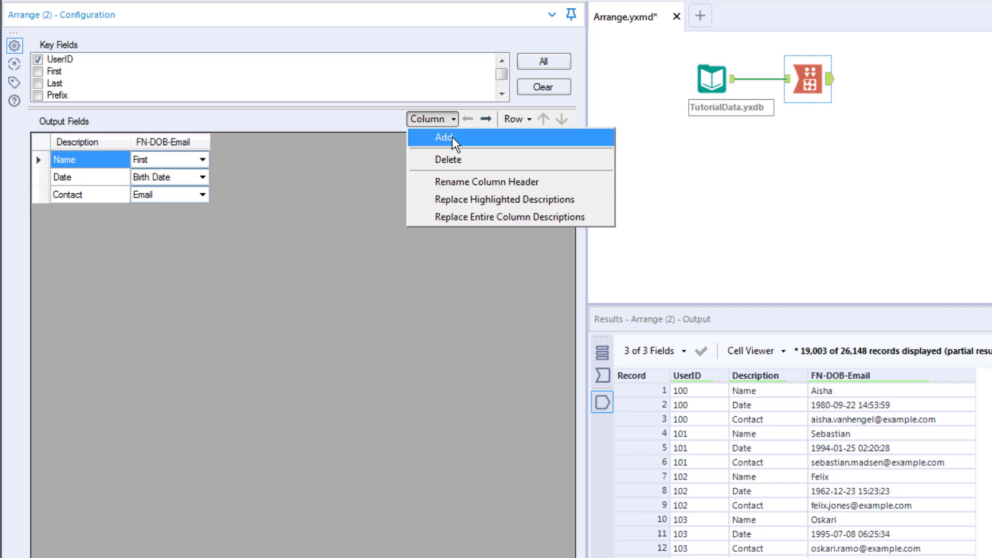
click(451, 137)
text(LN-REG)
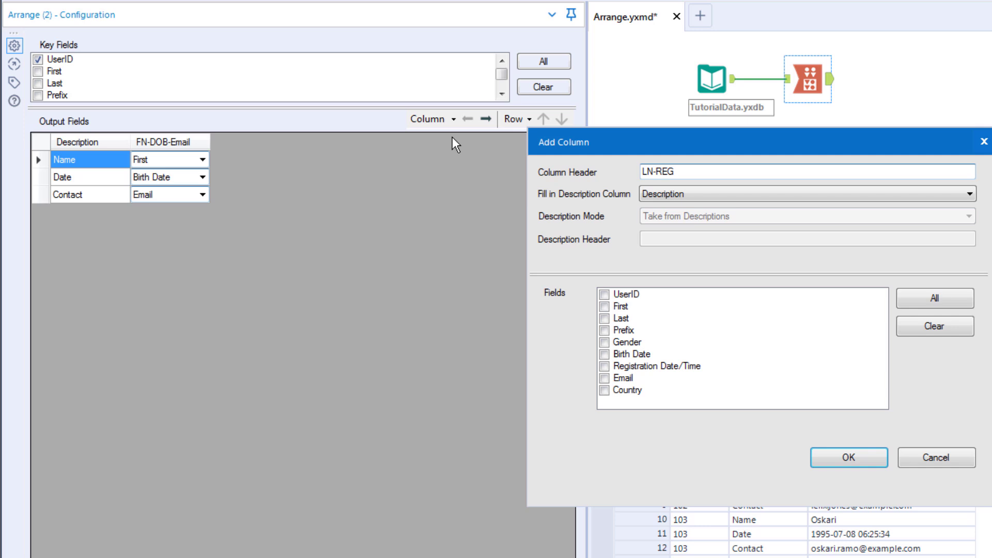
click(604, 319)
click(604, 365)
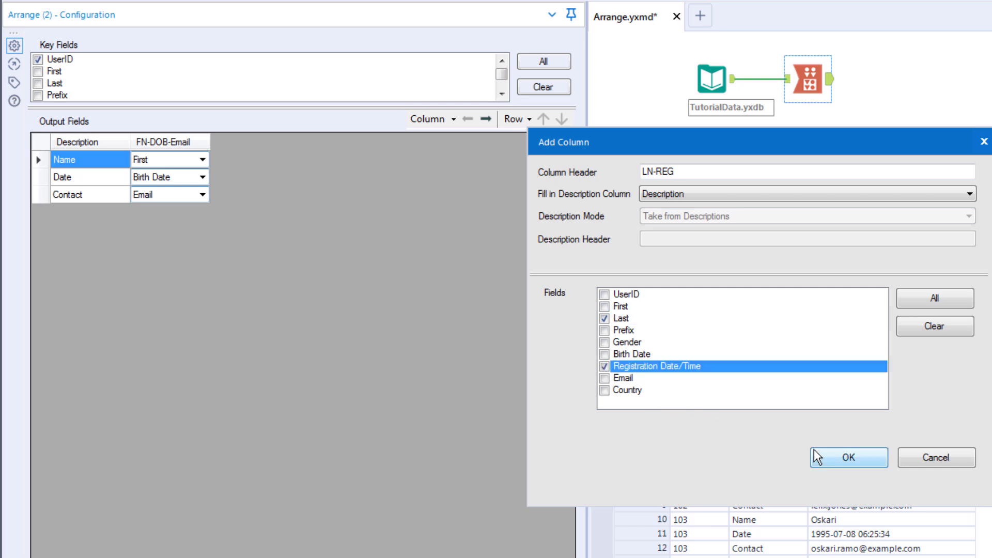
click(845, 457)
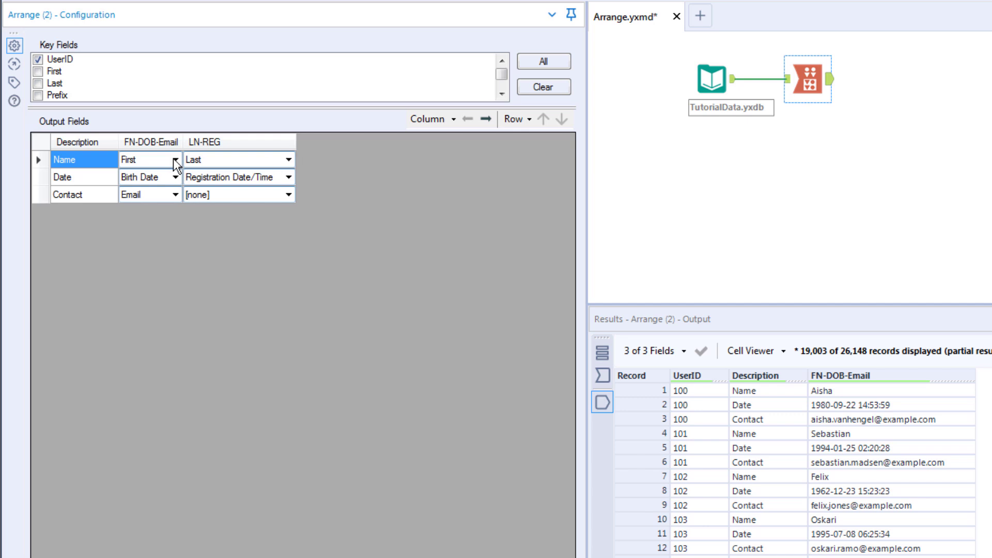
Run the workflow with both output columns and open the Arrange tool's output results
click(42, 175)
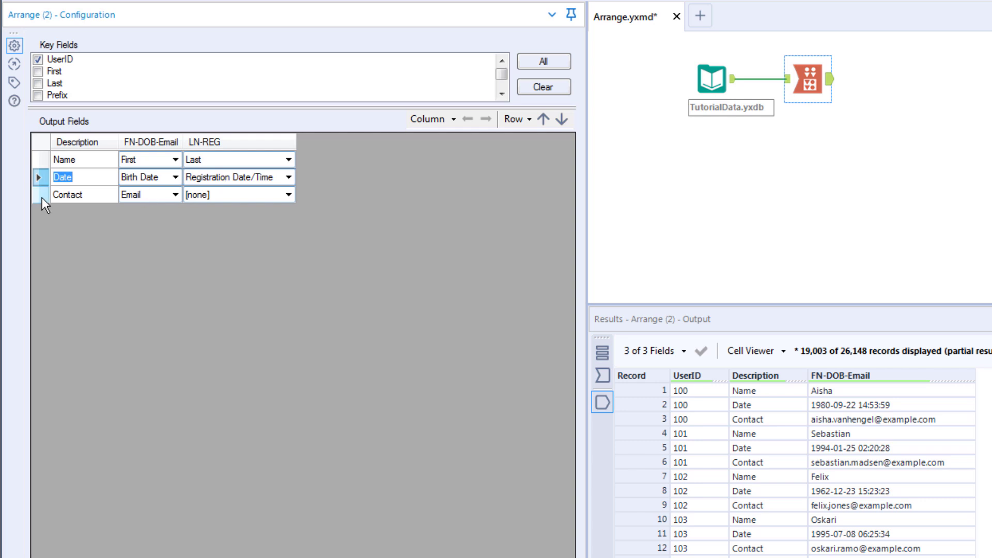
click(42, 195)
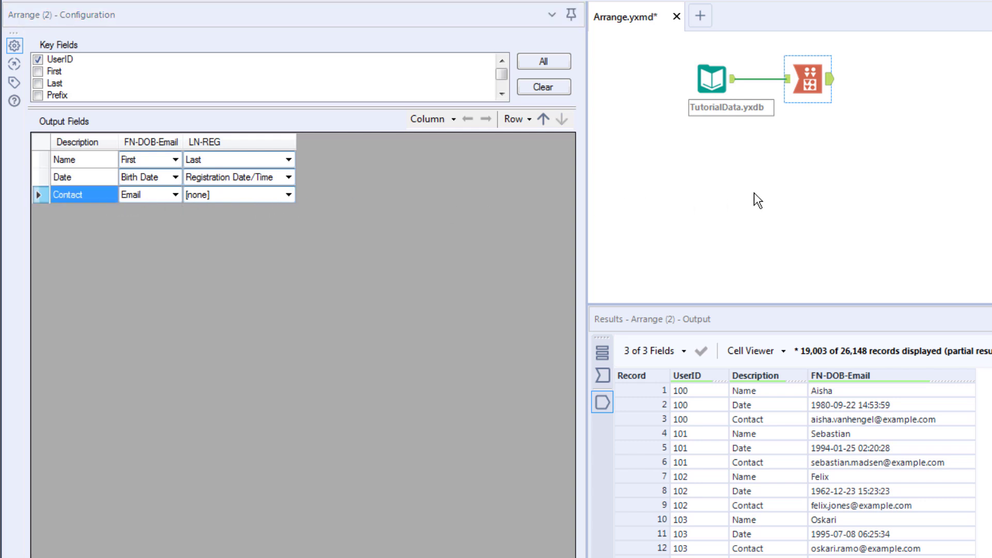
key(ctrl+r)
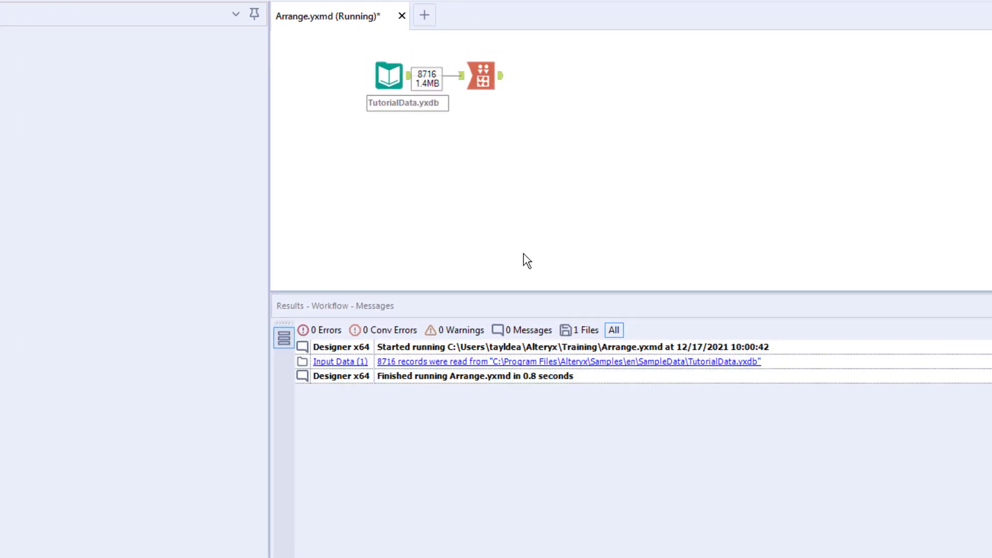
click(581, 370)
click(501, 78)
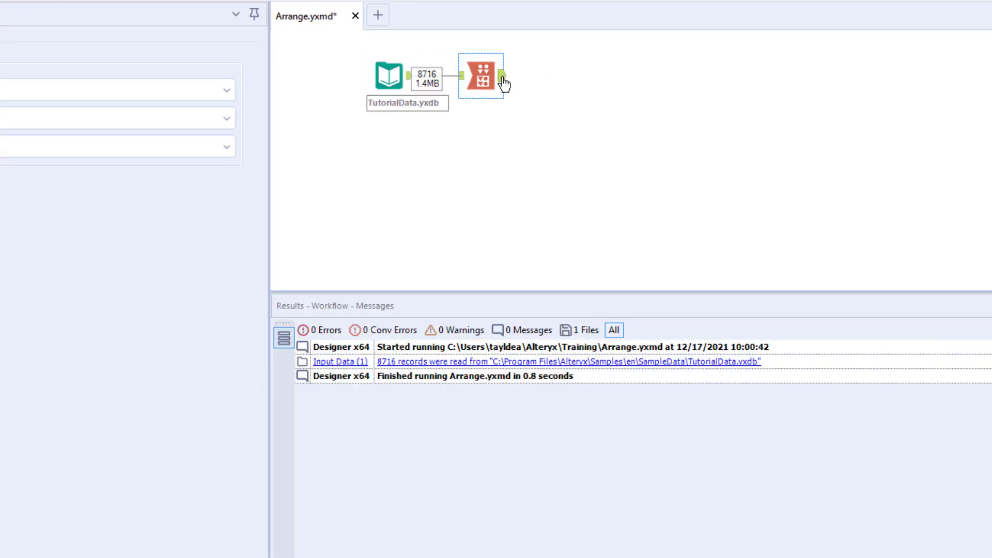